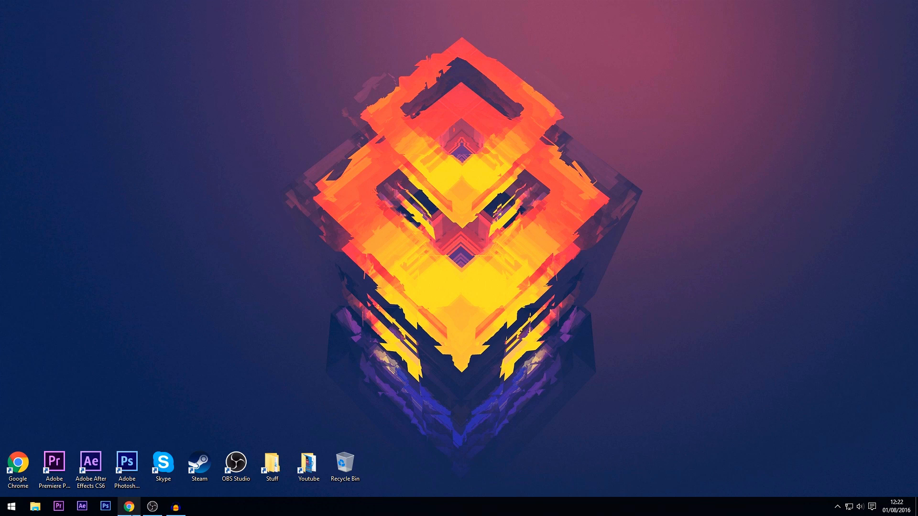
Step: Switch to Chrome and view the OBS Studio download options on obsproject.com, leaving the browser minimised
click(129, 506)
click(161, 5)
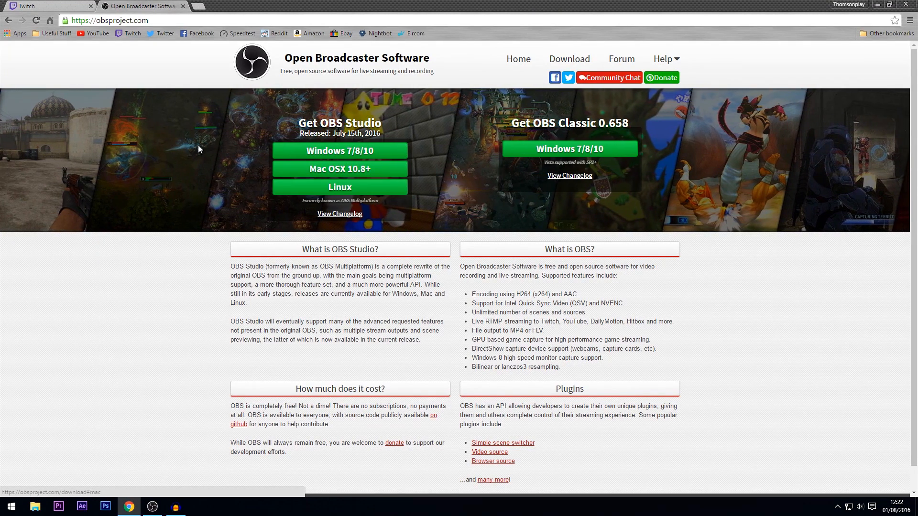
click(875, 4)
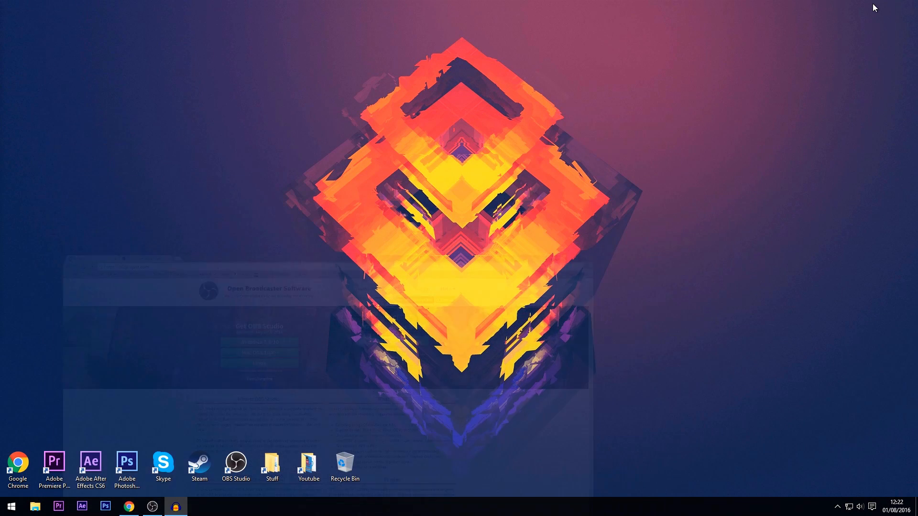
Step: Switch to OBS Studio and remove the Video Capture Device source from the scene
click(152, 507)
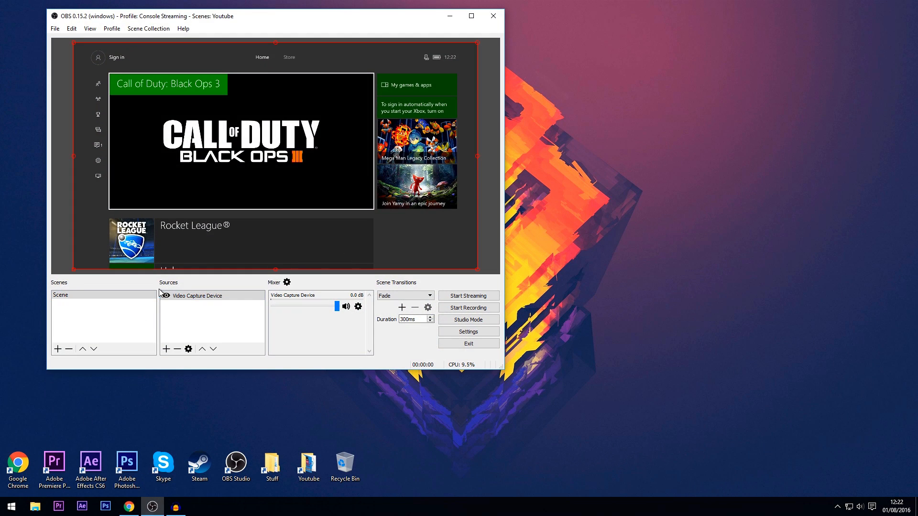
click(177, 350)
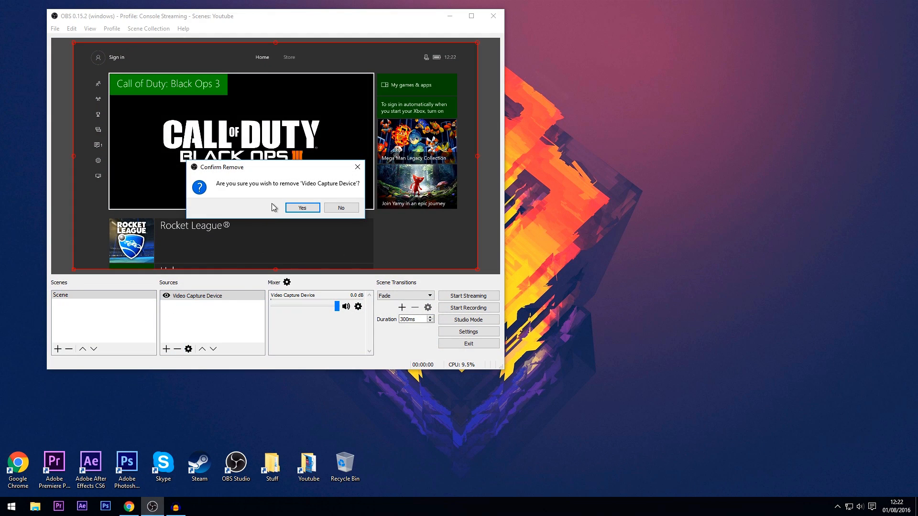
click(301, 207)
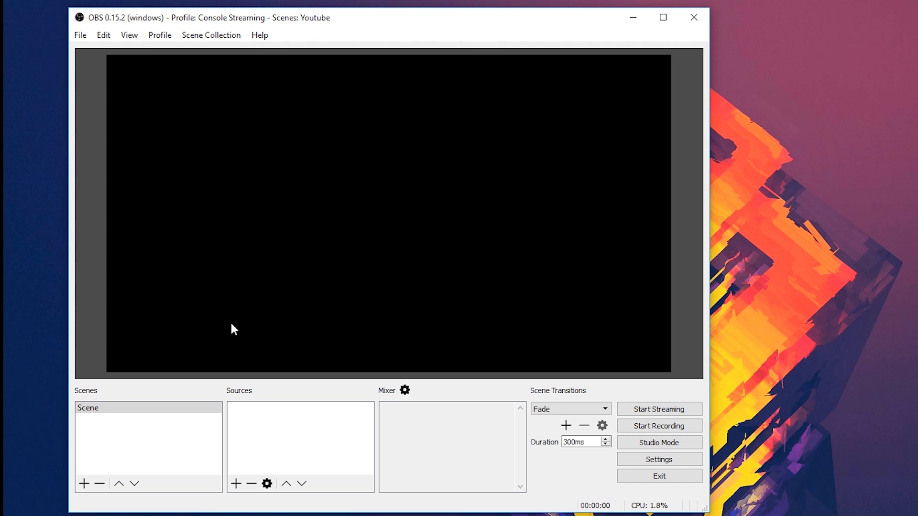
Step: Open the Stream settings and review the available streaming services, keeping Twitch selected
click(670, 462)
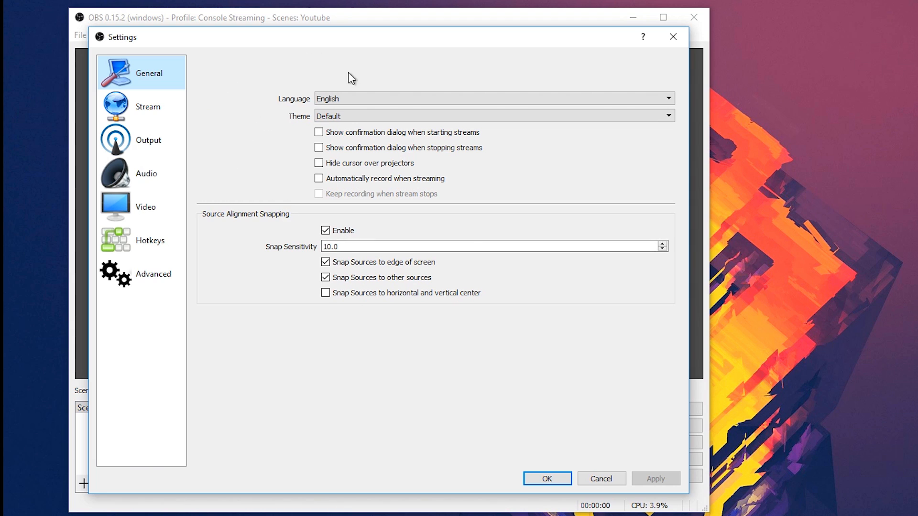
click(139, 110)
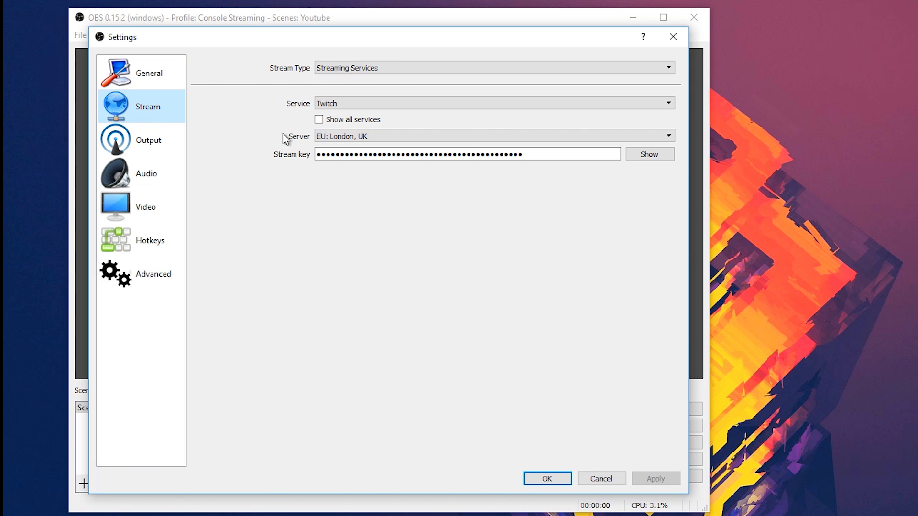
click(329, 105)
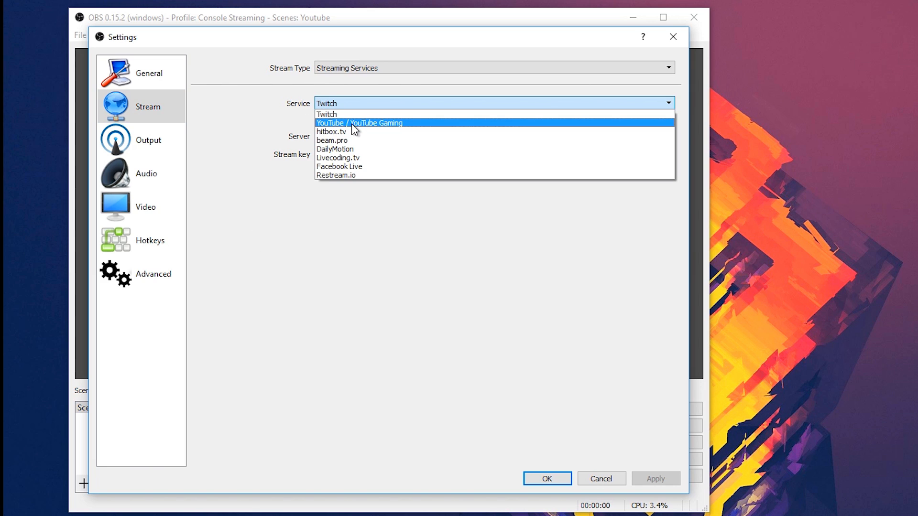
click(343, 99)
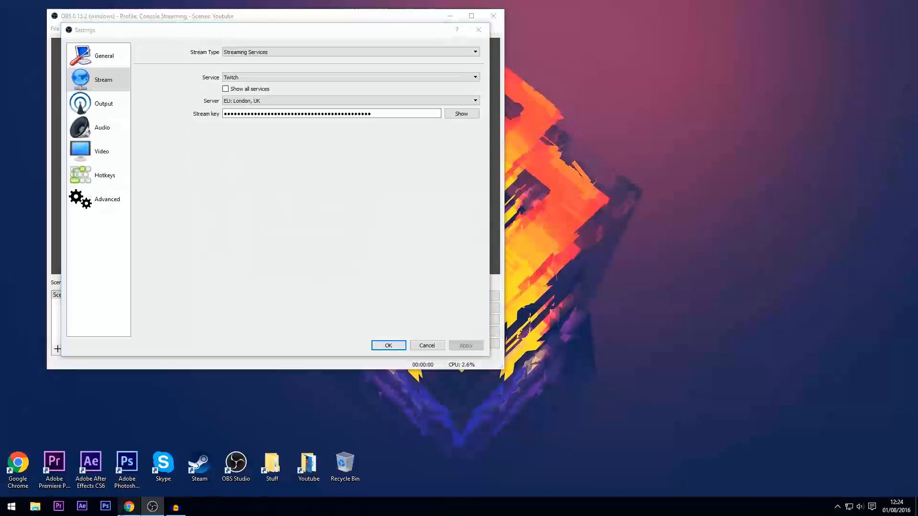
Step: Switch to Chrome, open the Stream Key page of the Twitch dashboard, and return to the OBS settings
click(128, 507)
key(ctrl+Tab)
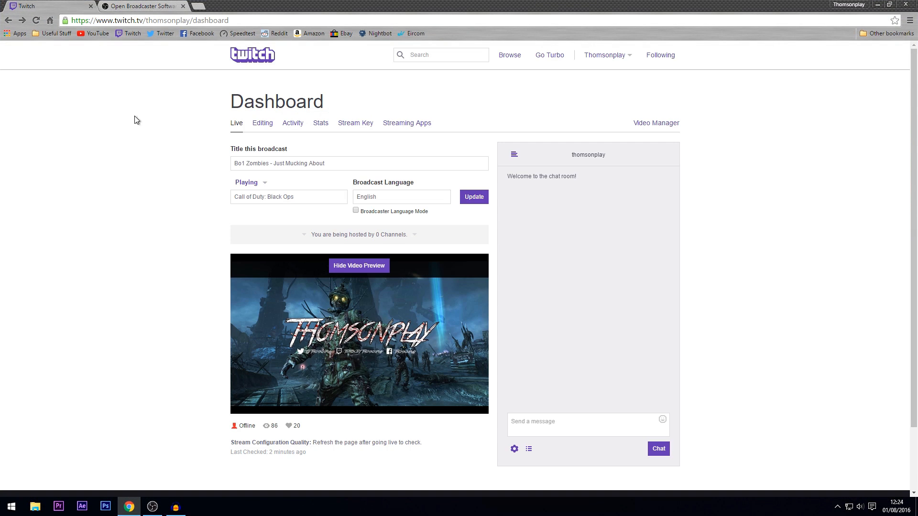
click(347, 128)
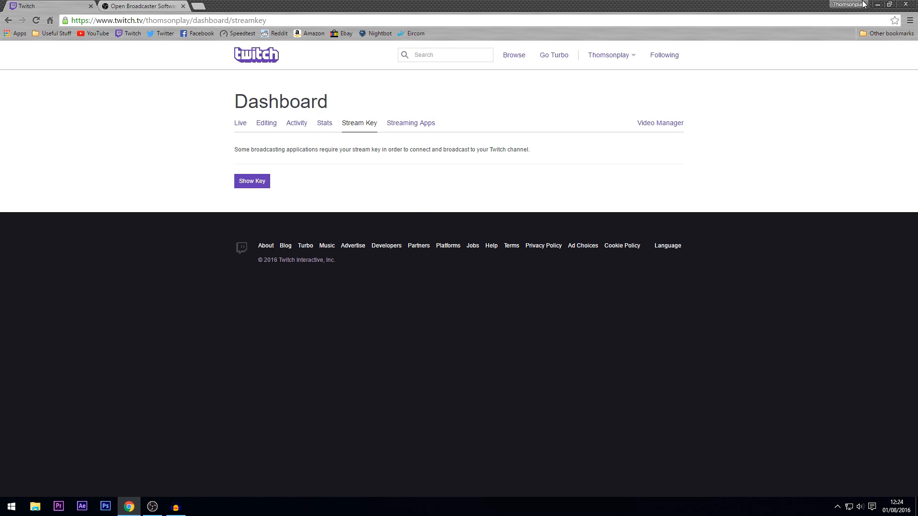
click(879, 4)
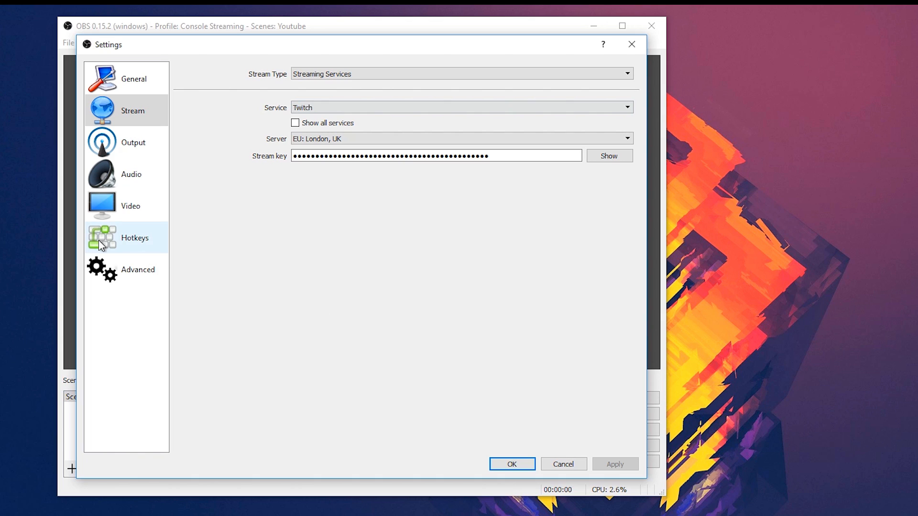
Step: Open the Output settings and examine the rate control options and the bitrate for streaming
click(110, 145)
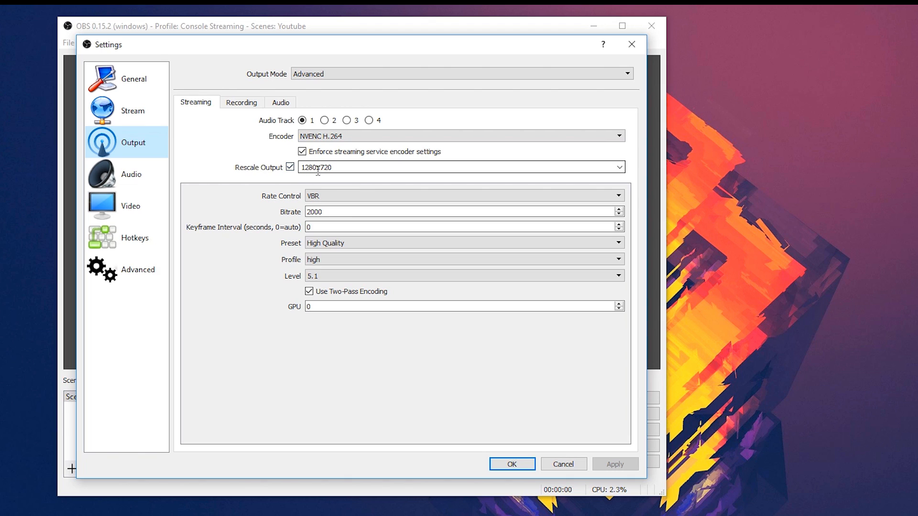
click(375, 197)
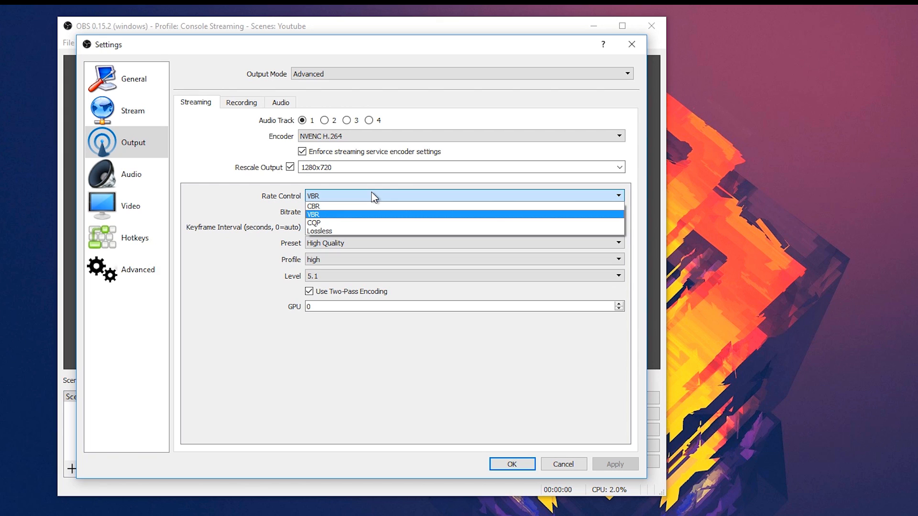
click(373, 197)
click(363, 211)
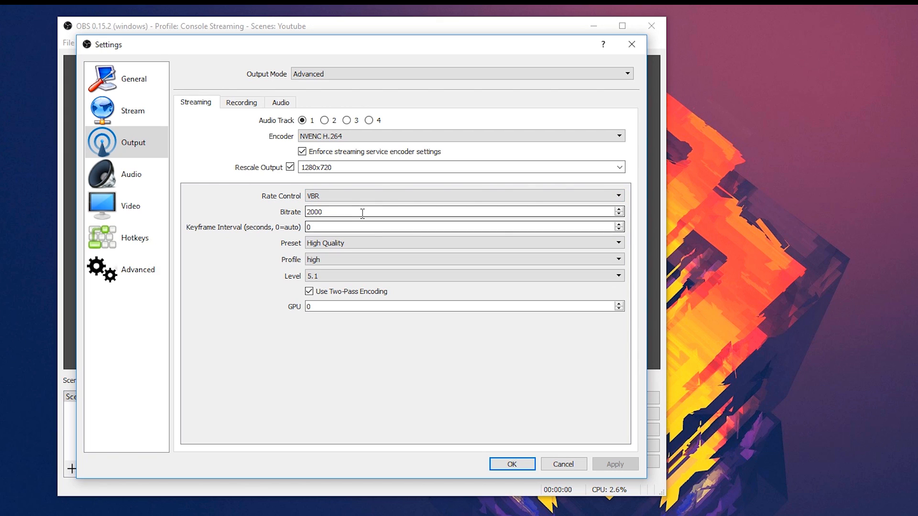
drag(362, 212, 285, 213)
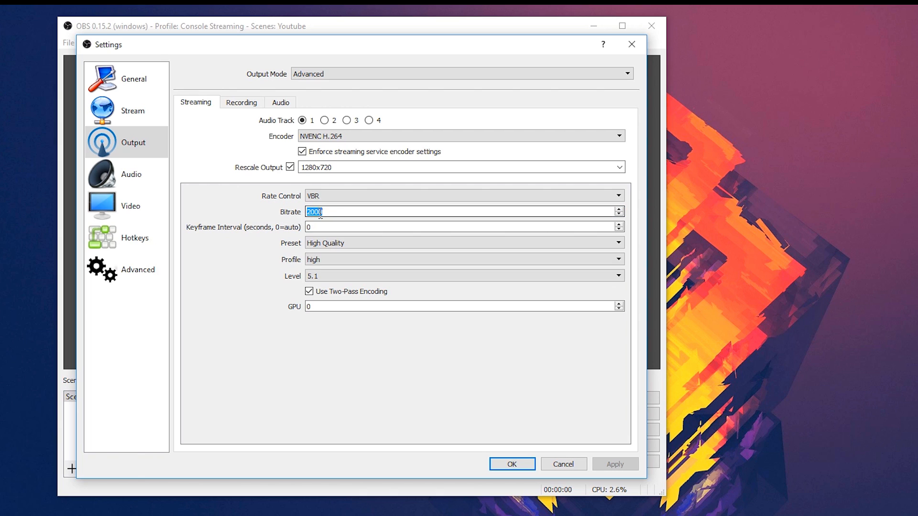
click(344, 214)
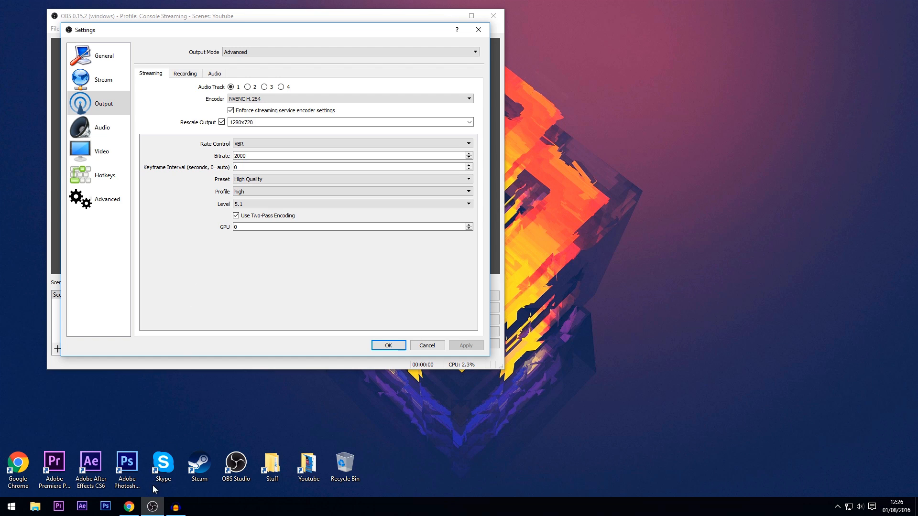
Step: Switch to Chrome, run an internet speed test on speedtest.net in a new tab, and return to OBS
click(129, 507)
click(198, 9)
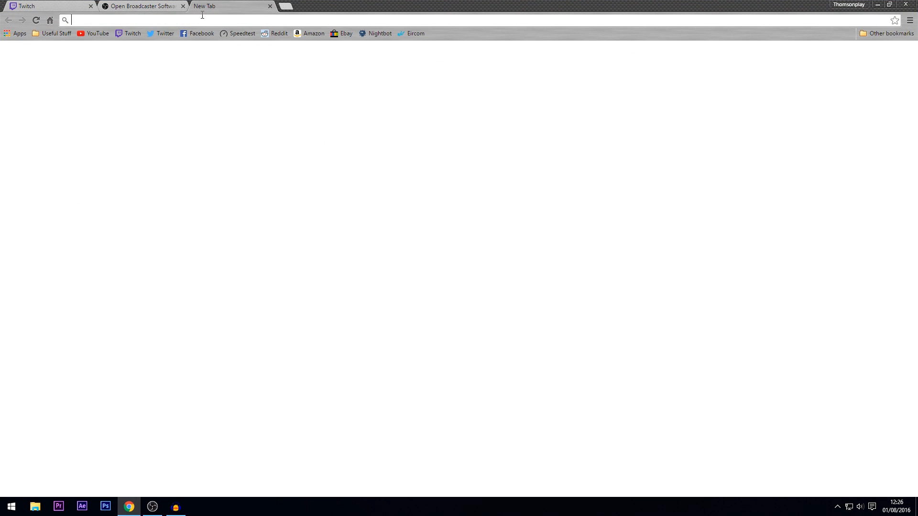
click(226, 34)
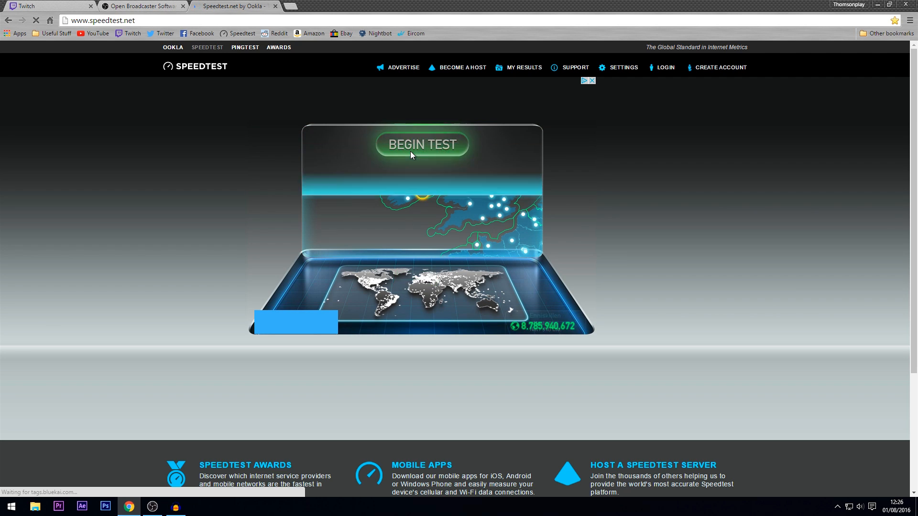
click(410, 152)
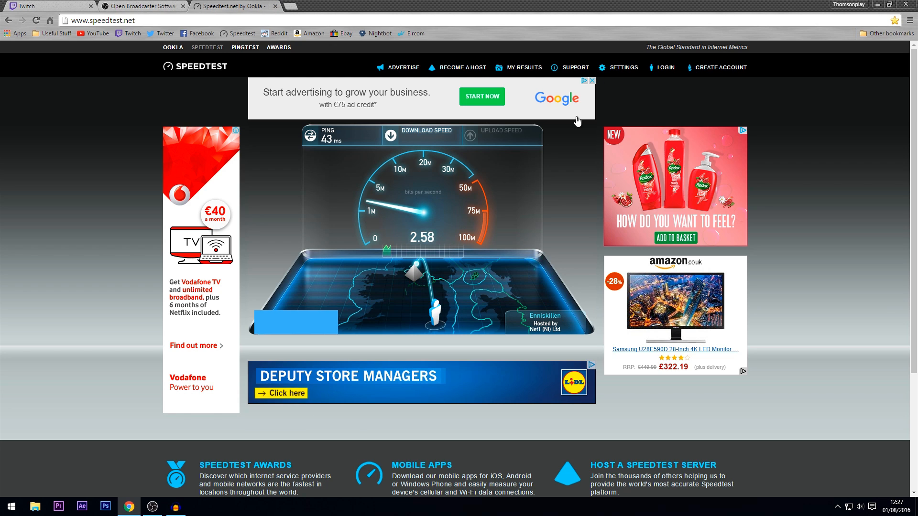
click(276, 6)
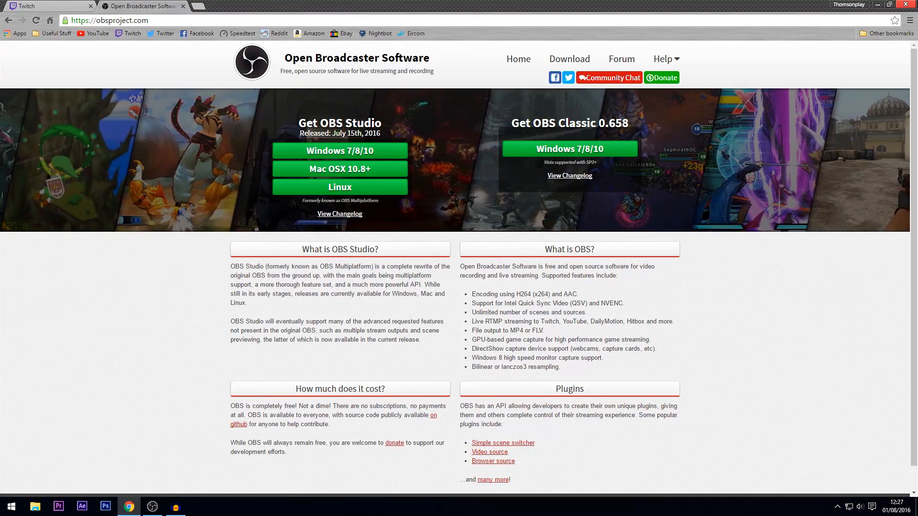
click(876, 4)
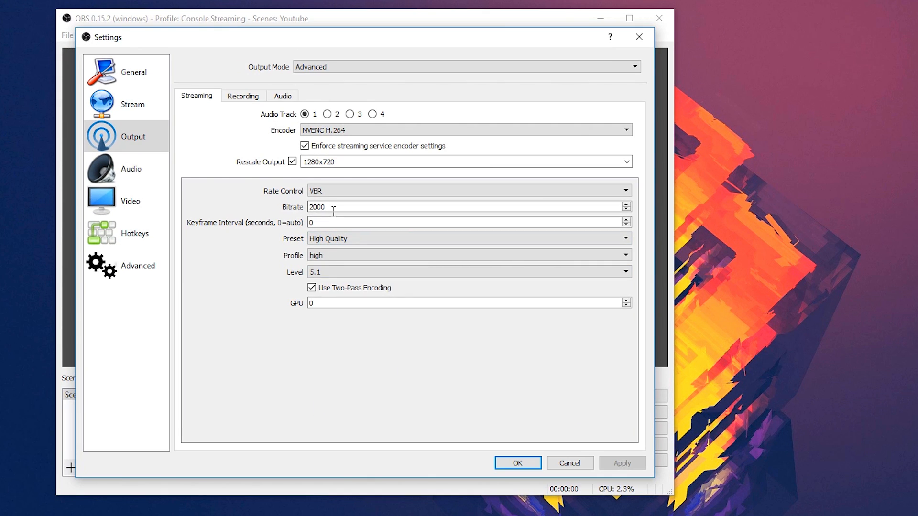
Step: Examine the streaming bitrate and the available preset, profile and level options of the NVENC H.264 encoder
drag(332, 207, 288, 208)
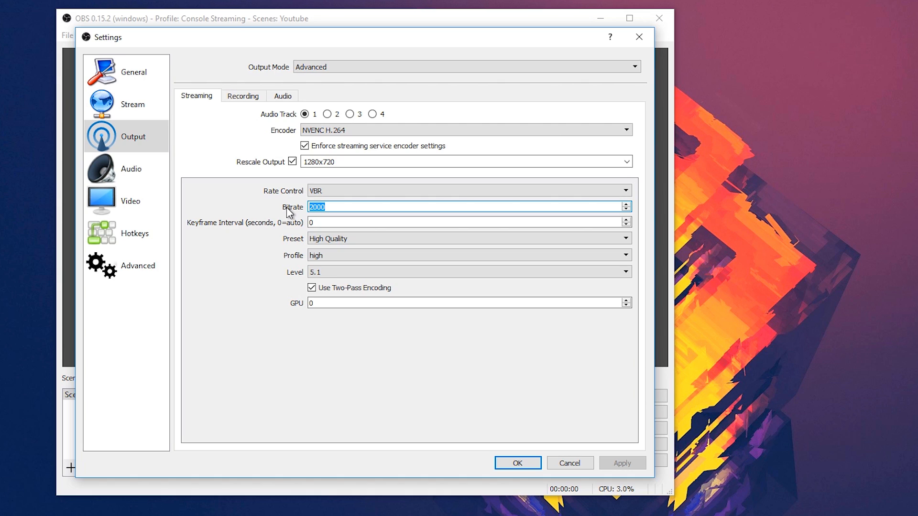
click(344, 209)
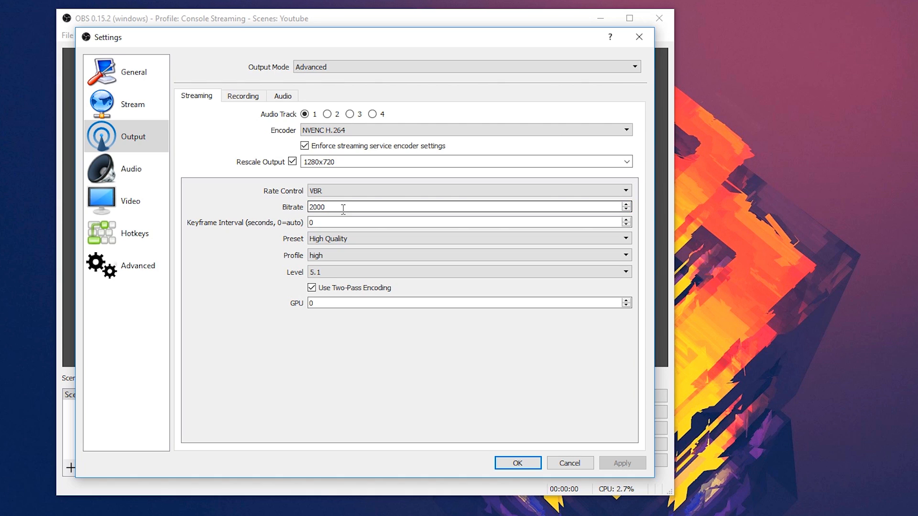
drag(343, 209, 289, 208)
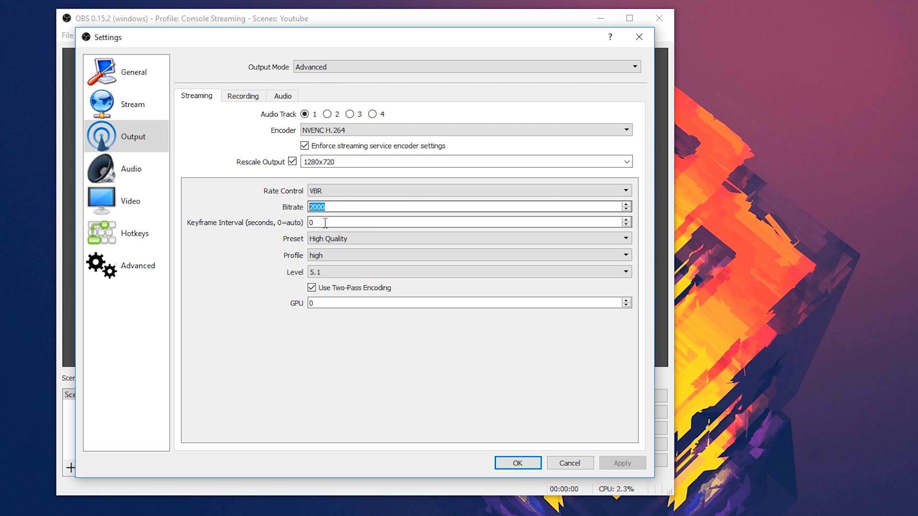
click(332, 241)
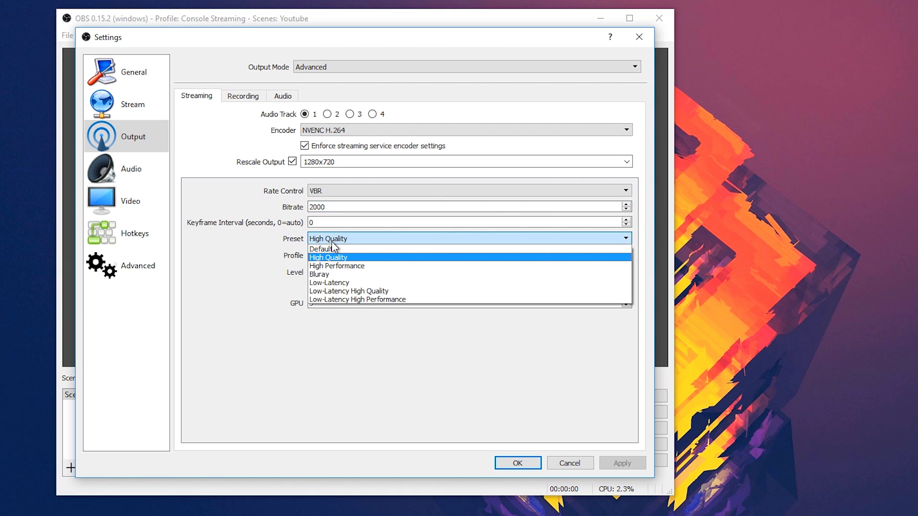
click(332, 241)
click(339, 257)
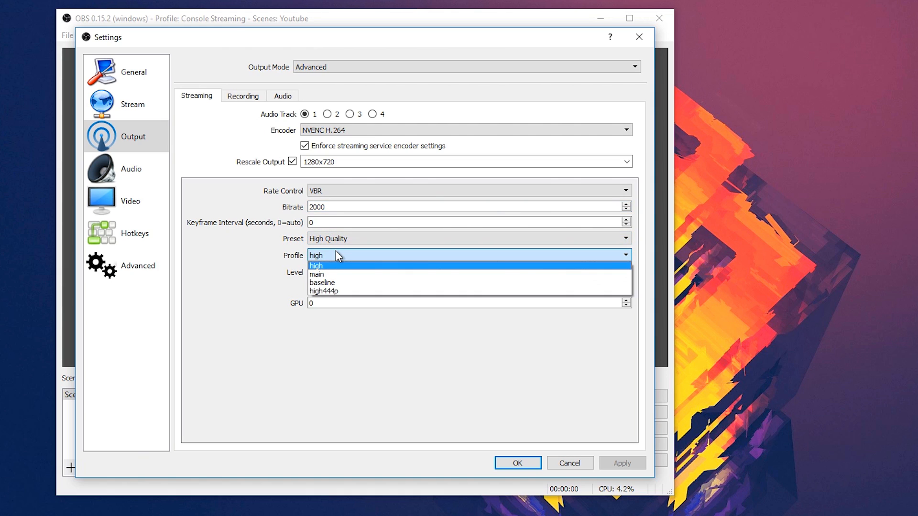
click(334, 252)
click(344, 273)
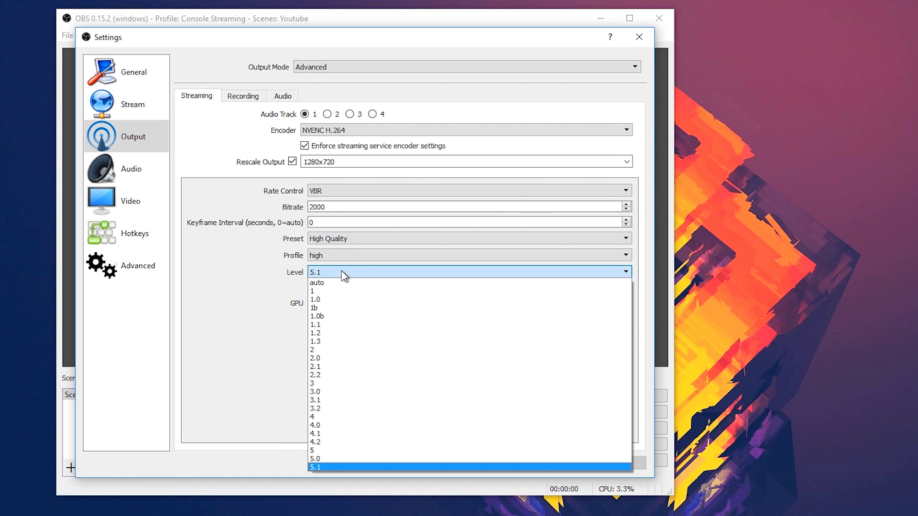
click(344, 273)
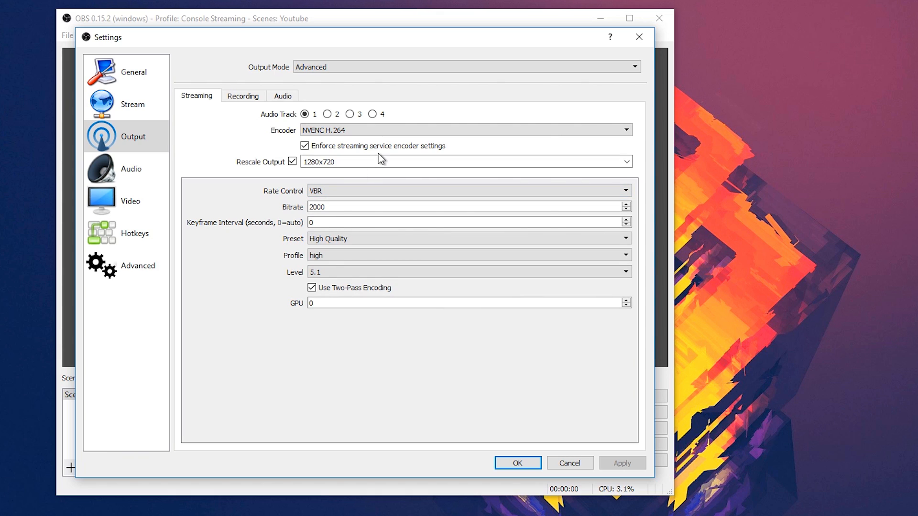
Step: Change the streaming encoder to x264 and set its rate control to VBR
click(355, 128)
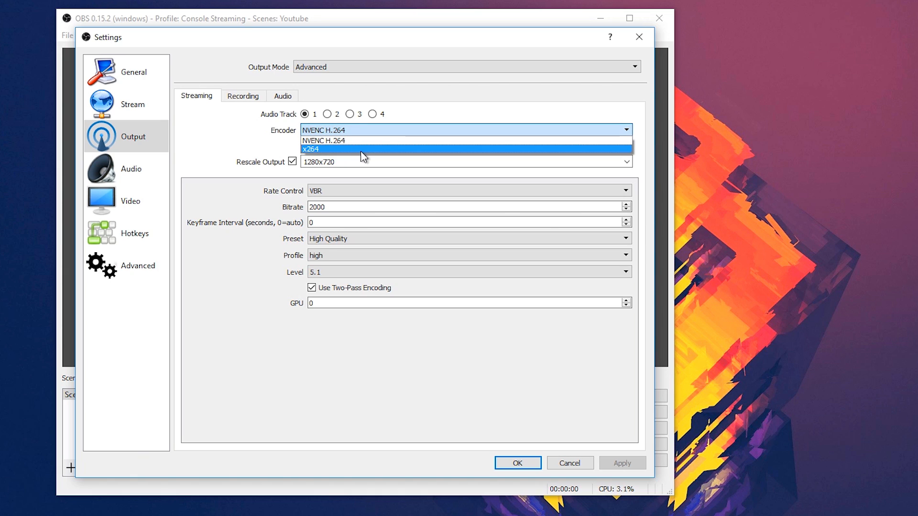
click(361, 150)
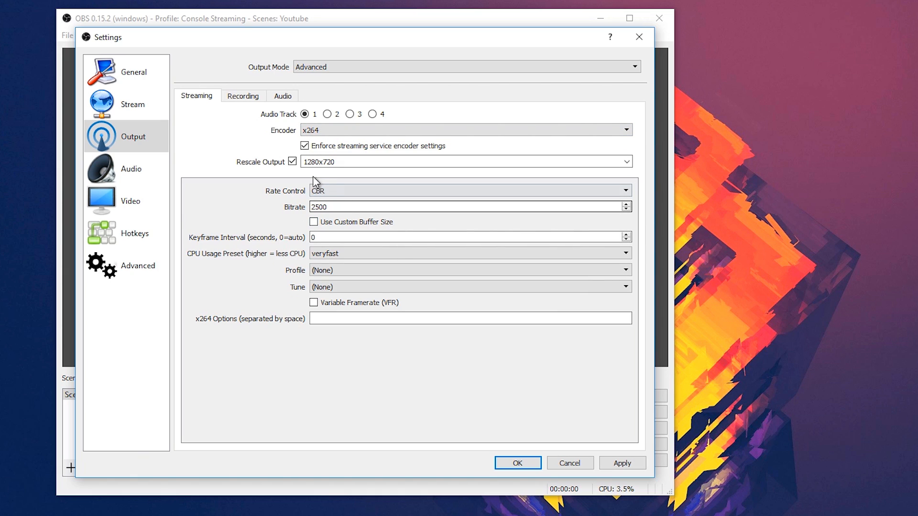
click(344, 191)
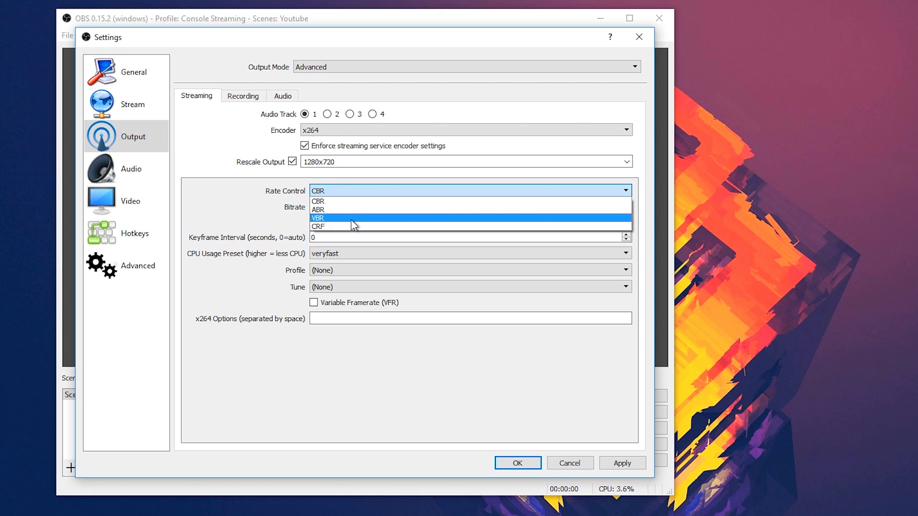
click(351, 219)
Step: Set the x264 streaming bitrate to 2000
click(346, 208)
drag(346, 208, 307, 208)
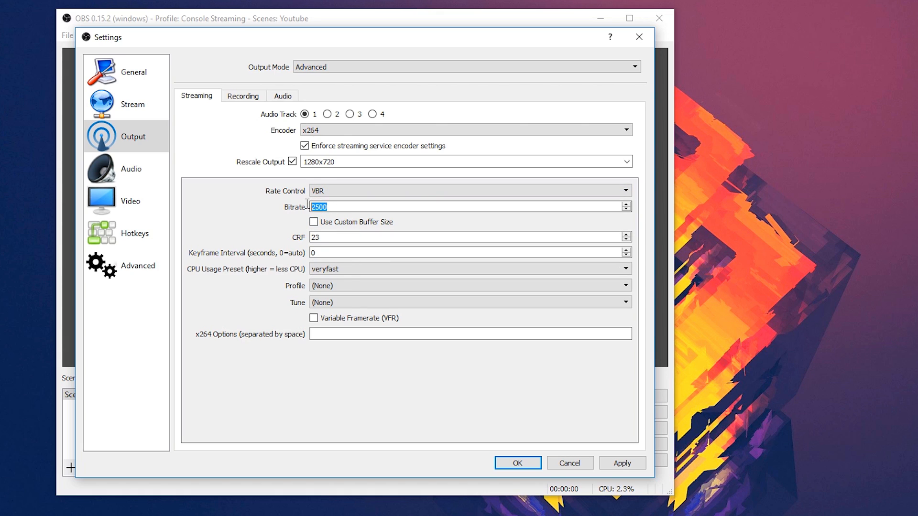
key(BackSpace)
text(2000)
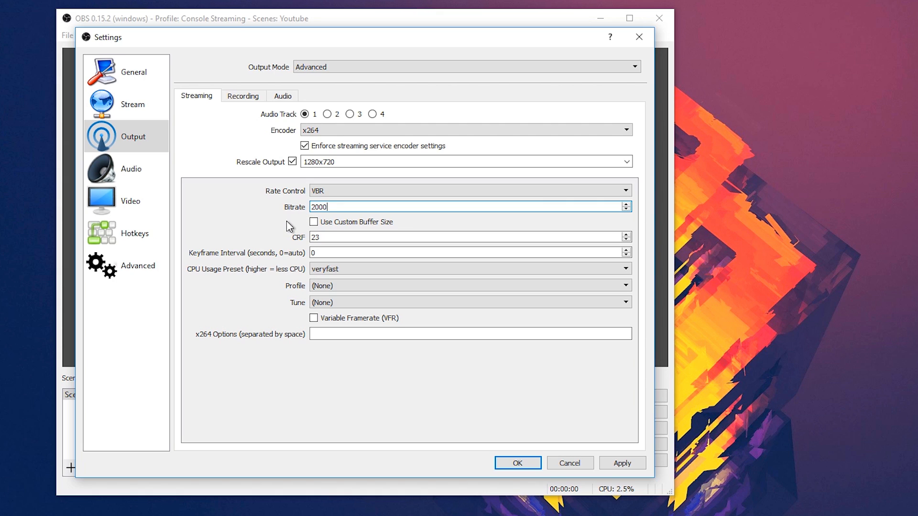
Step: Examine the CPU usage preset options of the x264 streaming encoder, leaving the preset at veryfast
click(357, 270)
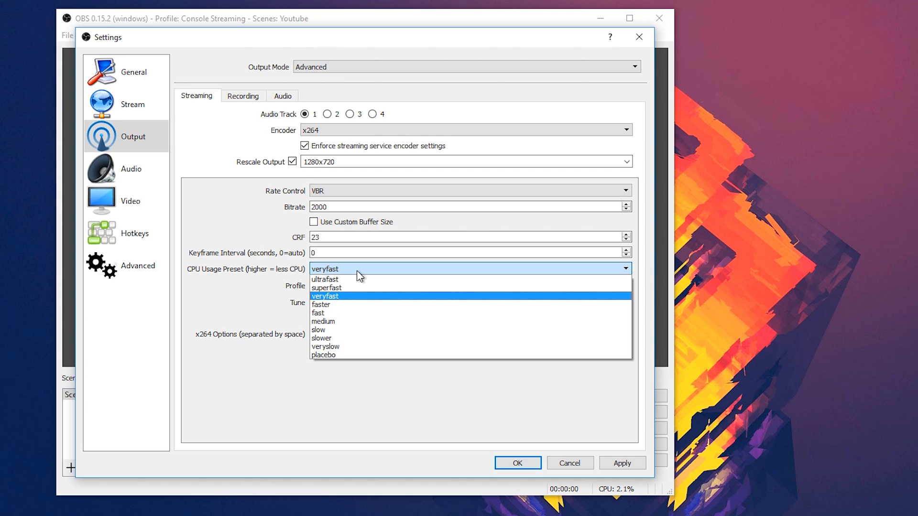
click(357, 270)
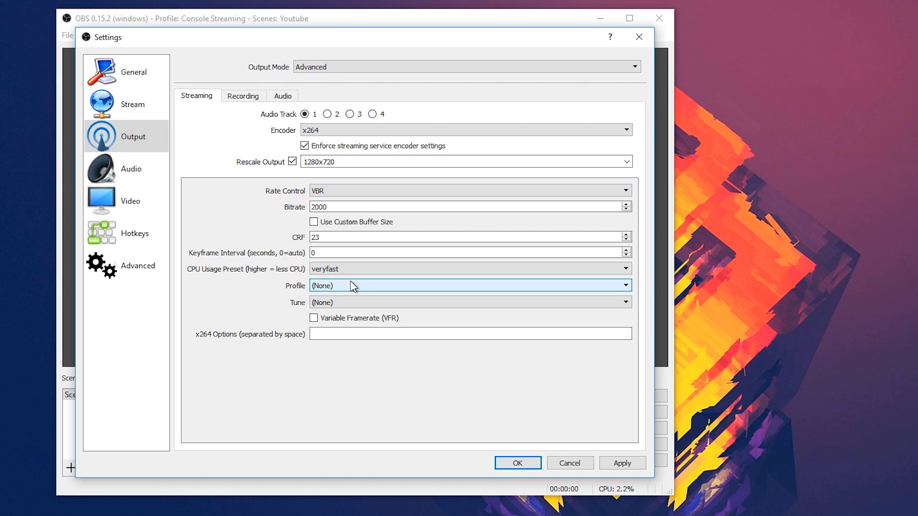
click(355, 269)
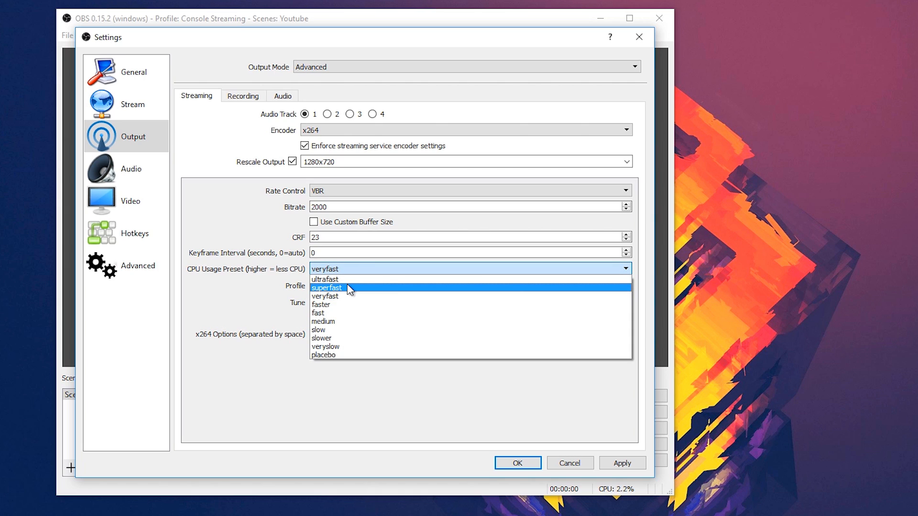
click(346, 269)
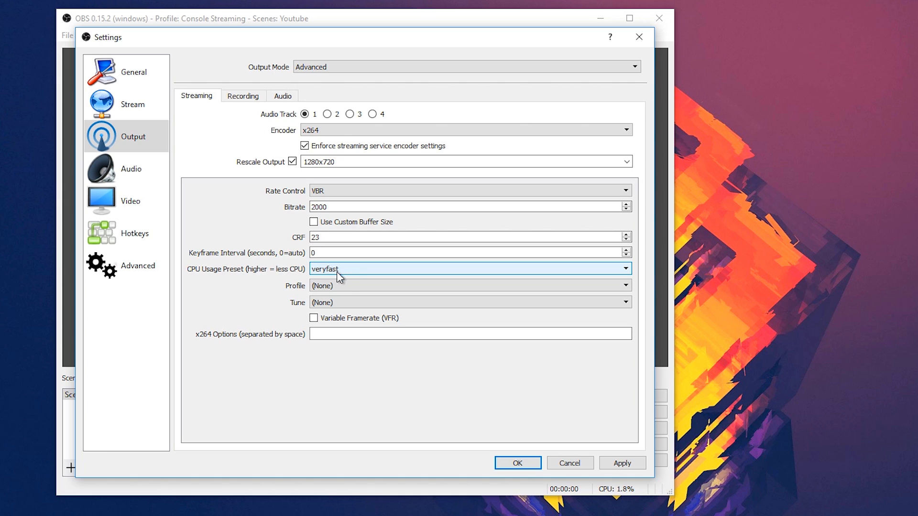
Step: Set the x264 profile to high, keep Tune at (None), and apply the output settings
click(347, 285)
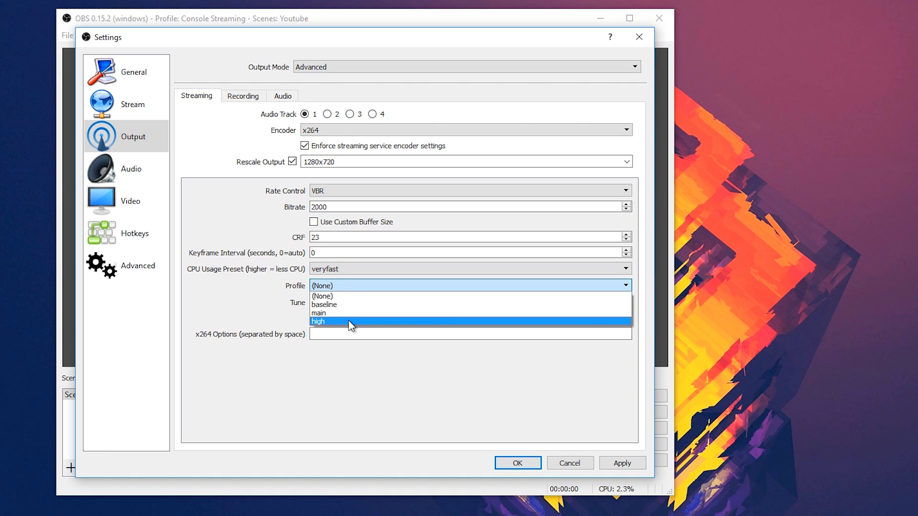
click(350, 321)
click(351, 302)
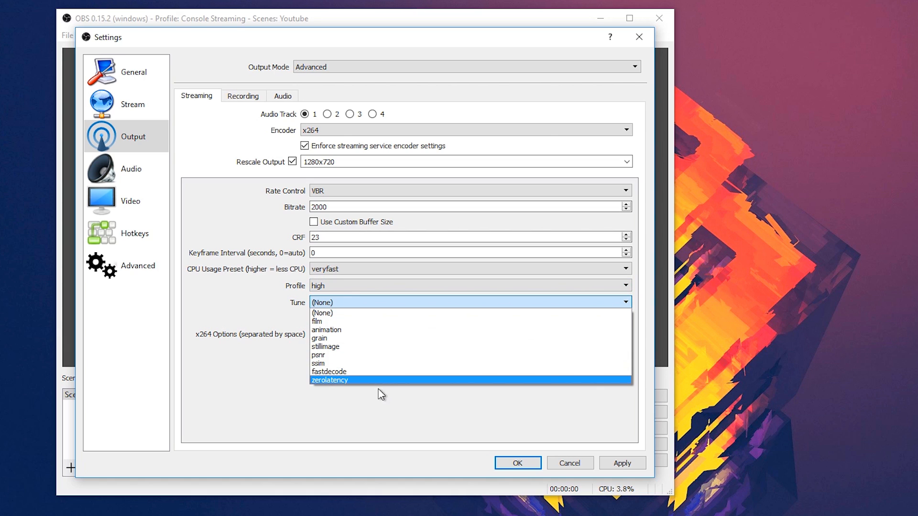
click(368, 309)
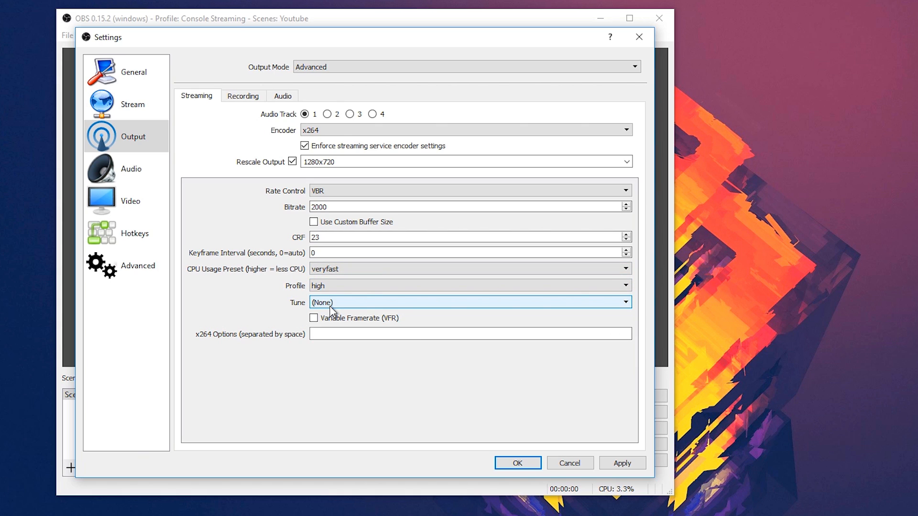
click(624, 463)
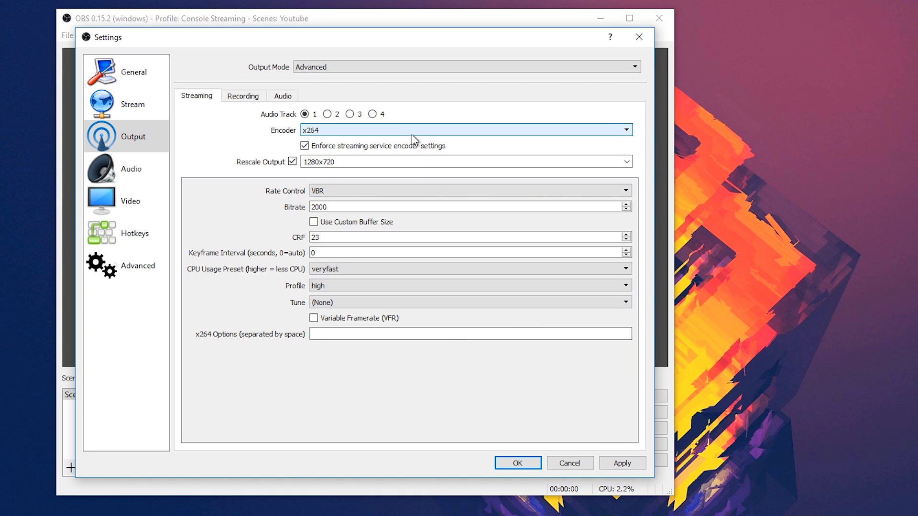
click(617, 462)
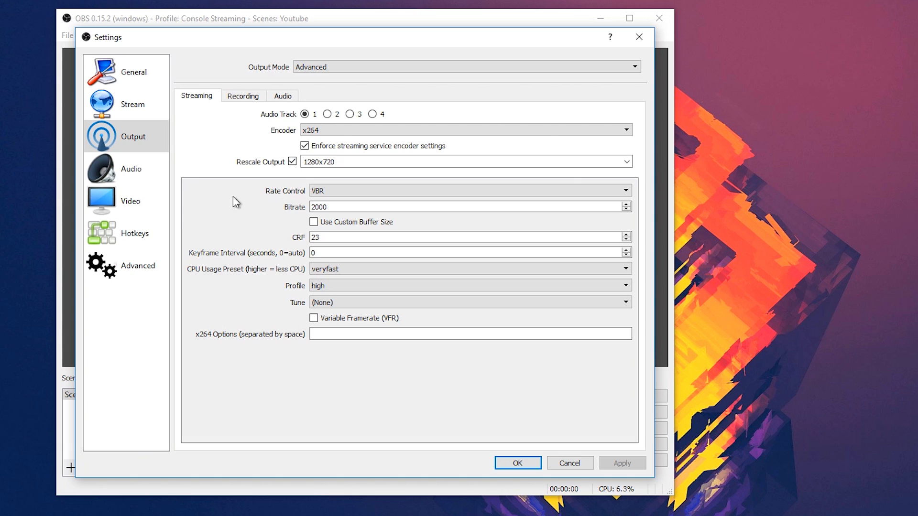
Step: Confirm the video settings with 1920x1080 base and output resolutions, the Lanczos downscale filter and 30 FPS, and close the settings
click(132, 205)
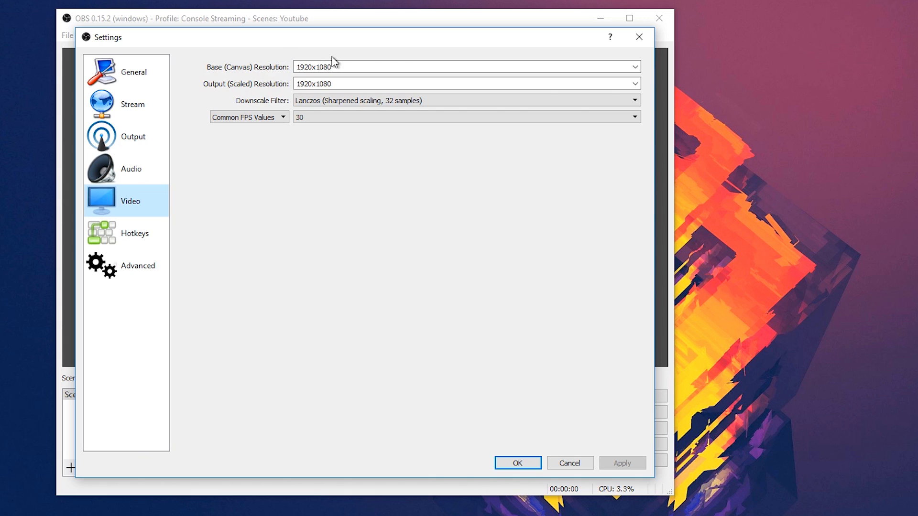
drag(331, 67, 294, 56)
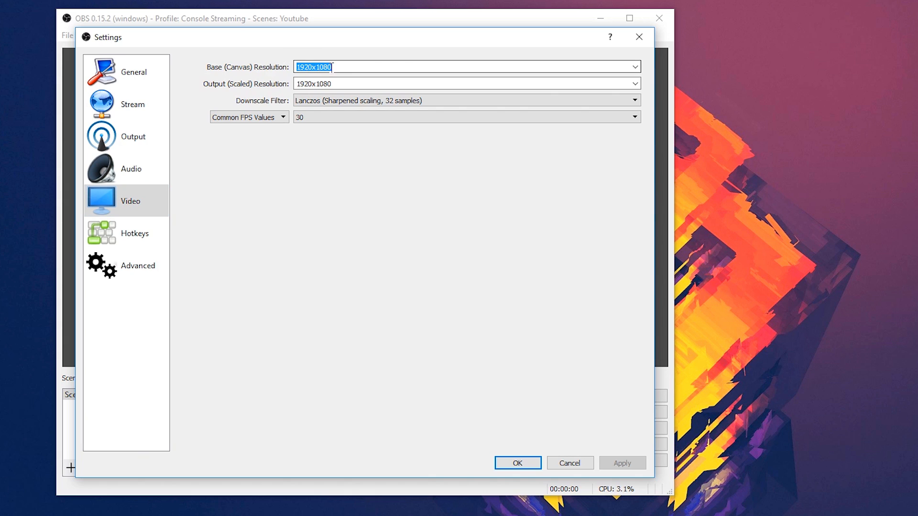
click(342, 67)
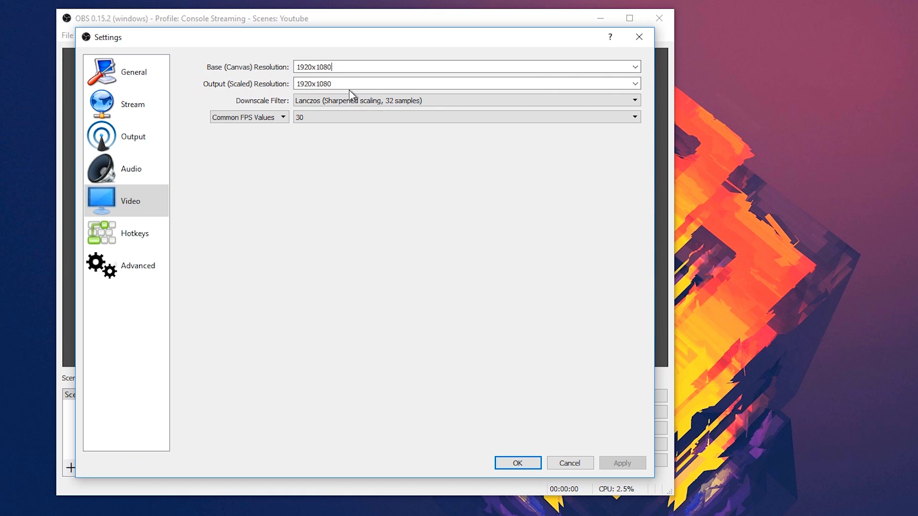
double_click(351, 82)
click(433, 102)
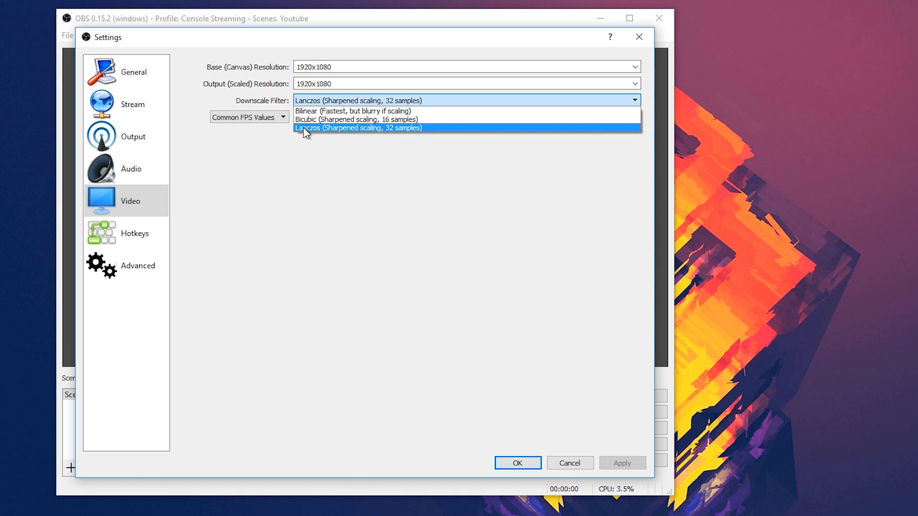
click(446, 128)
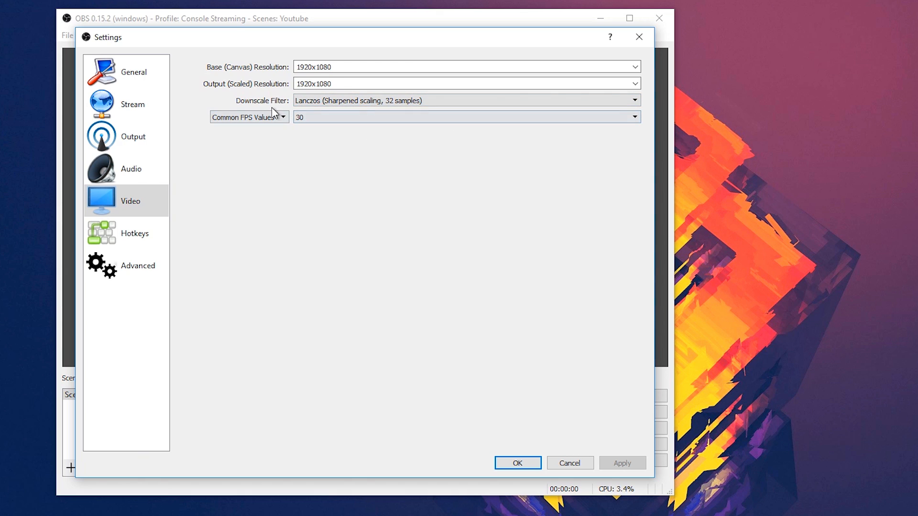
click(343, 117)
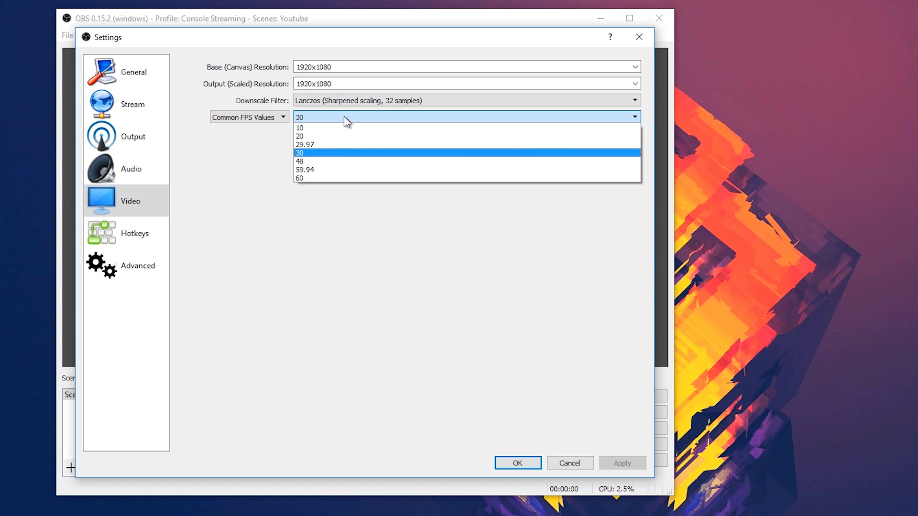
click(344, 118)
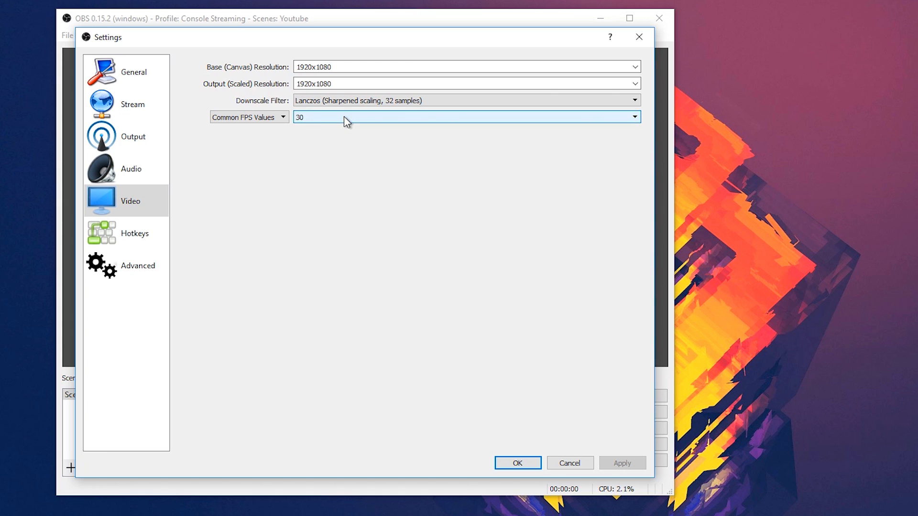
click(517, 462)
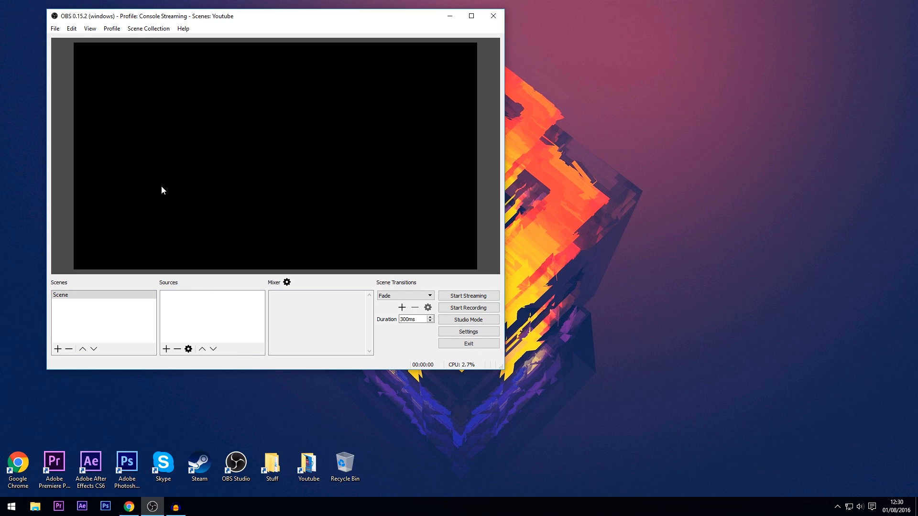
Step: Switch to the Twitch scene collection and look through its Intro, Waiting and Pc Game scenes
click(148, 29)
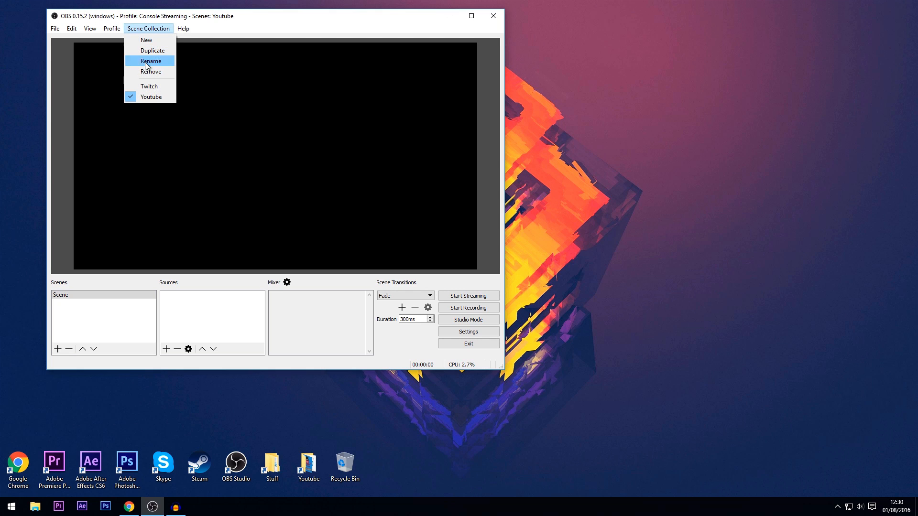
click(149, 86)
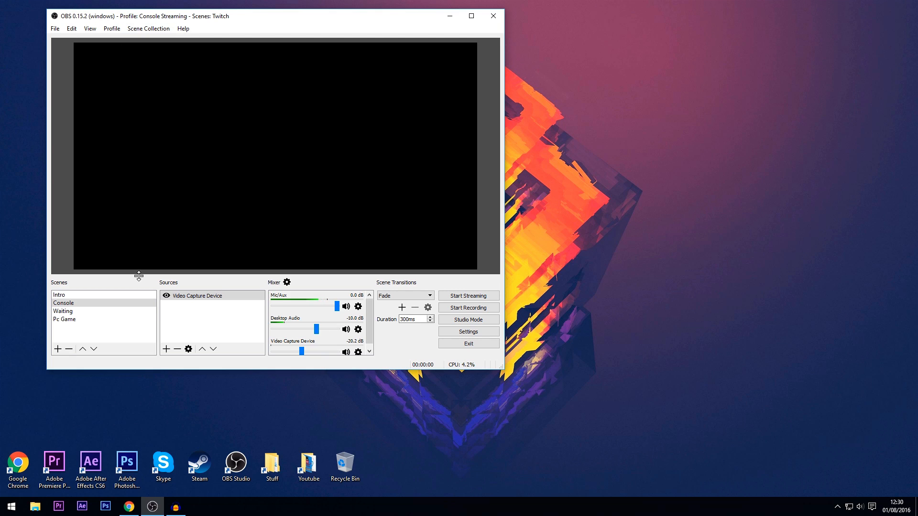
click(81, 298)
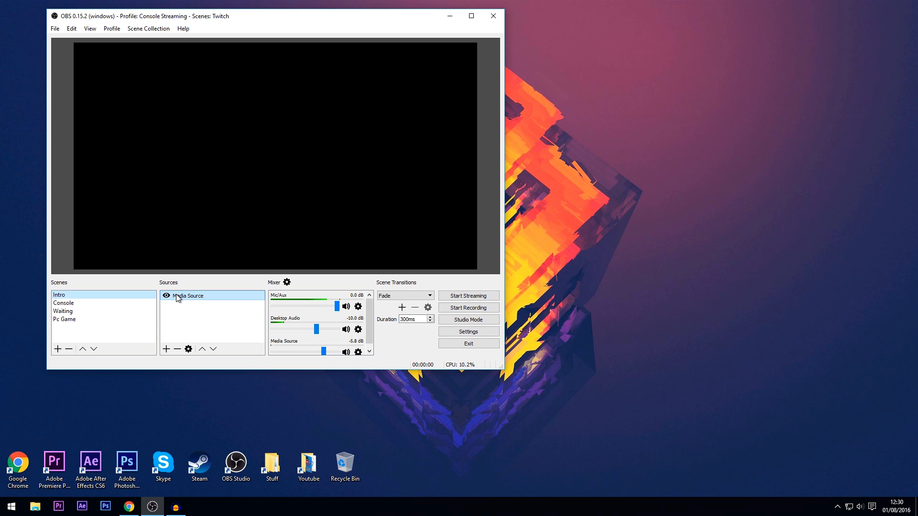
click(63, 312)
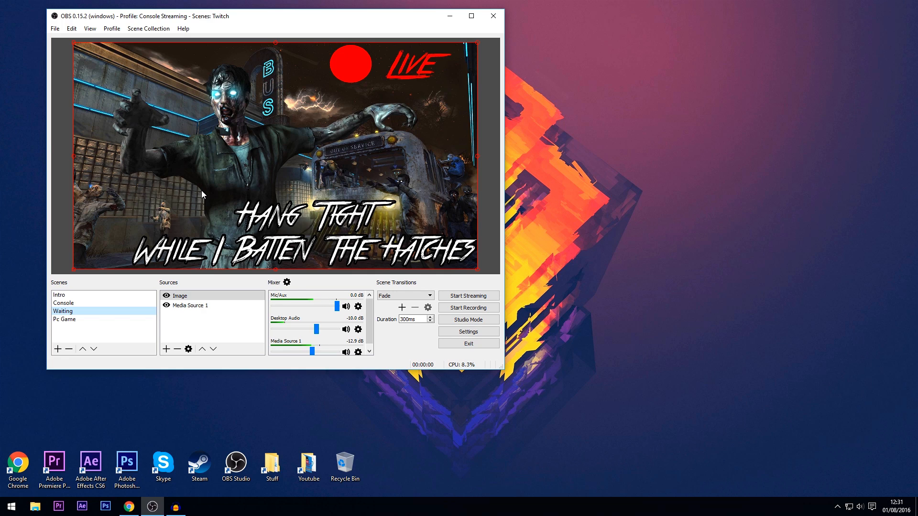
click(81, 320)
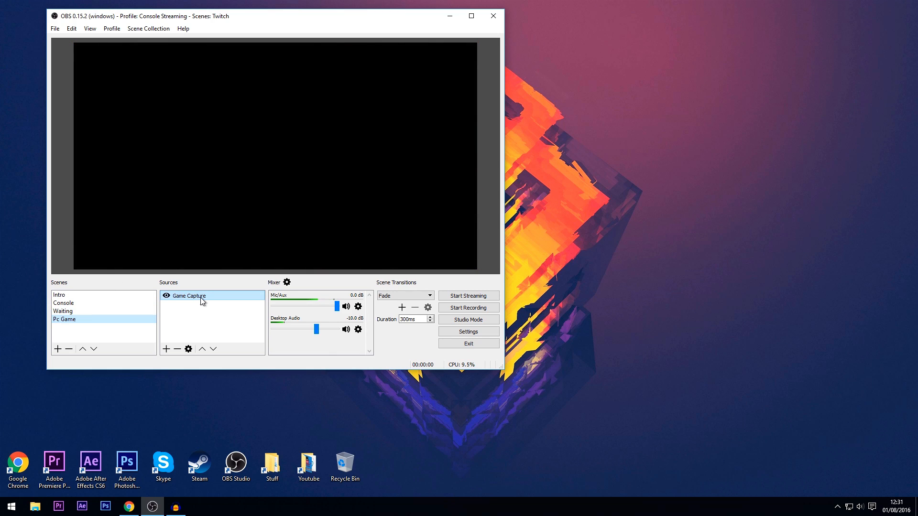
Step: Review the source types that can be added to the Pc Game scene and to the Console scene, without adding any
click(166, 349)
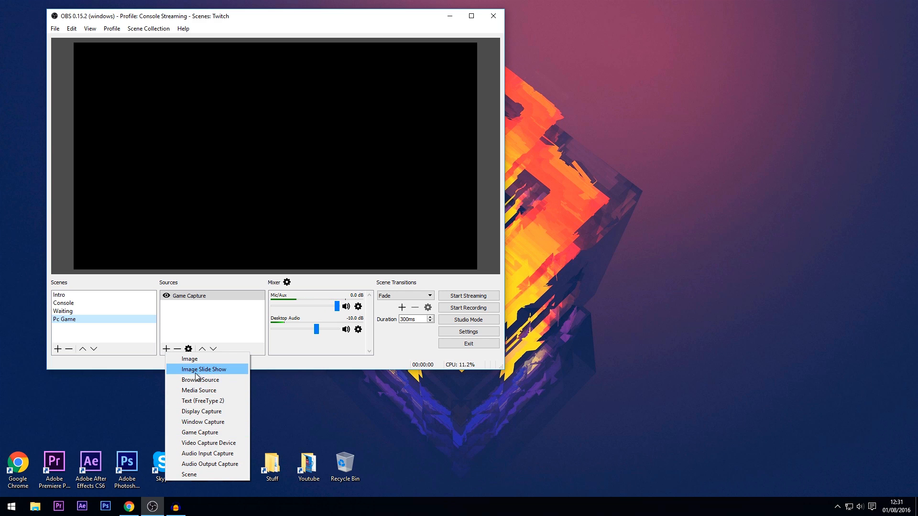
click(225, 322)
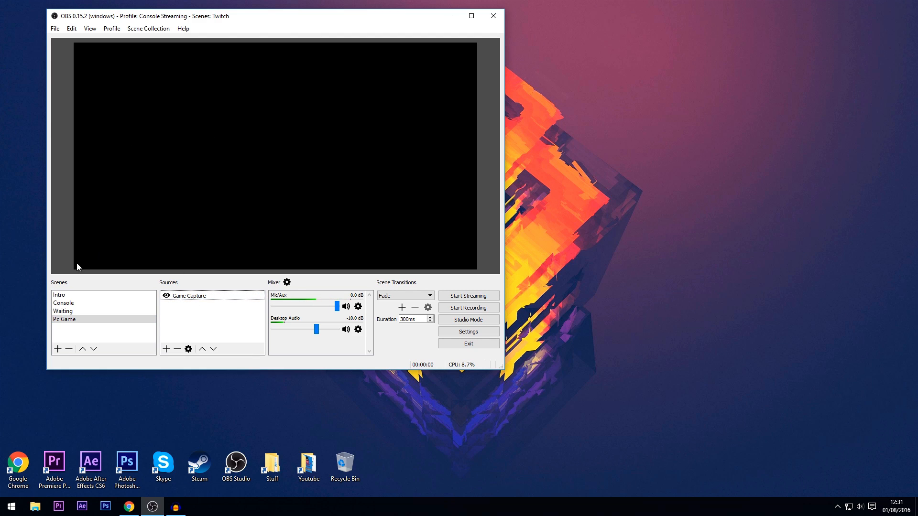
click(64, 303)
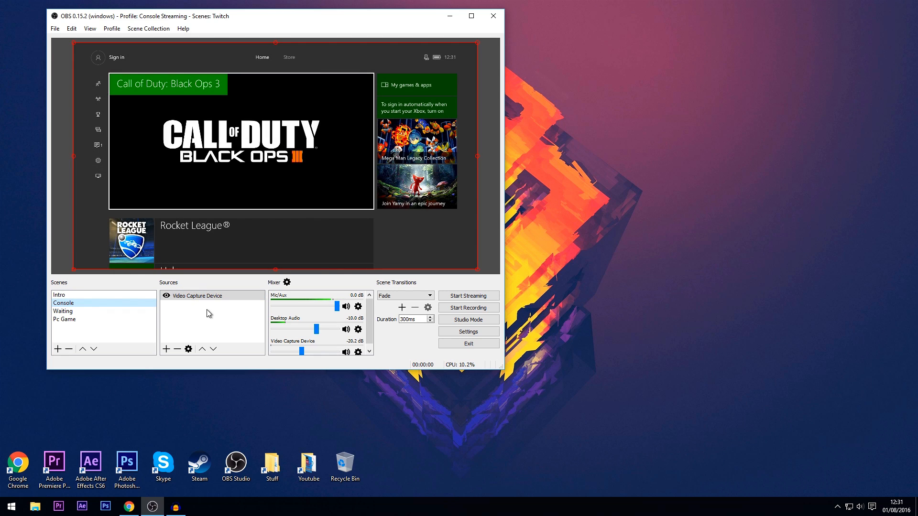
click(167, 348)
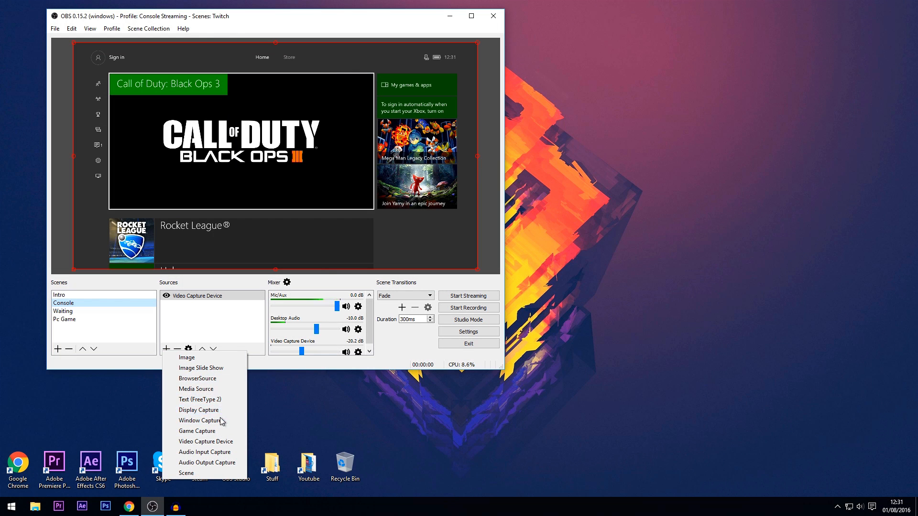
click(214, 329)
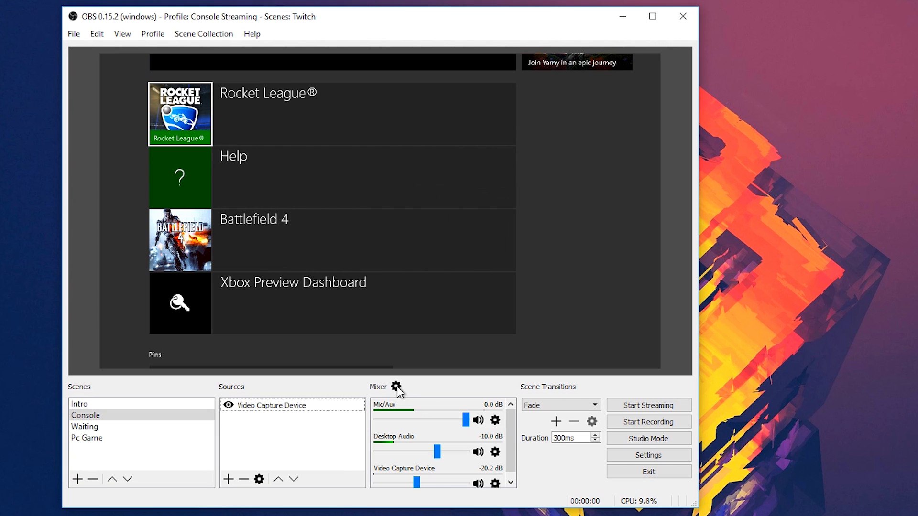
Step: Inspect the volumes and sync offsets in the advanced audio properties, close them, and look over the mixer's audio sources
click(396, 386)
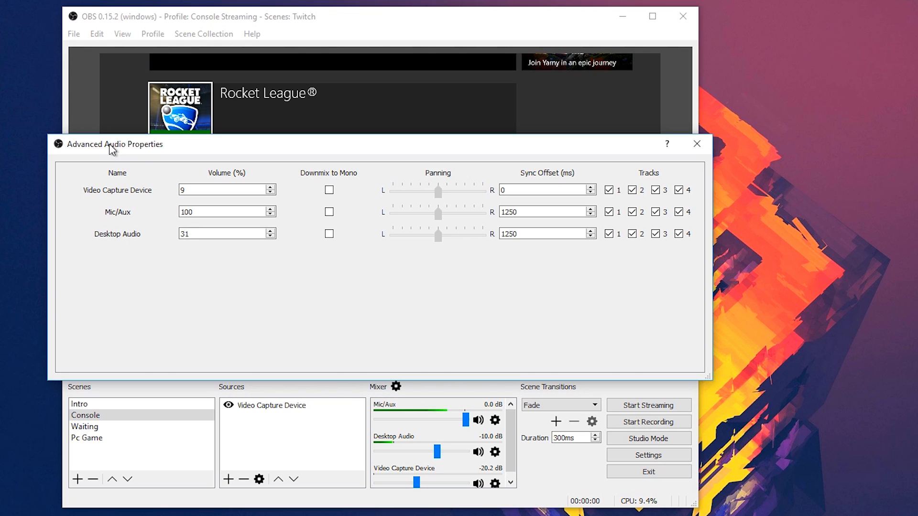
click(694, 145)
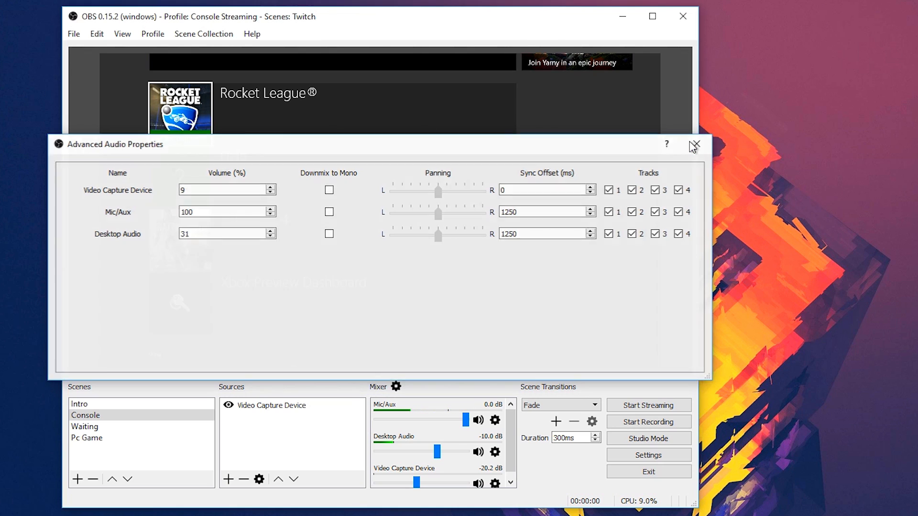
scroll(510, 435, down, 1)
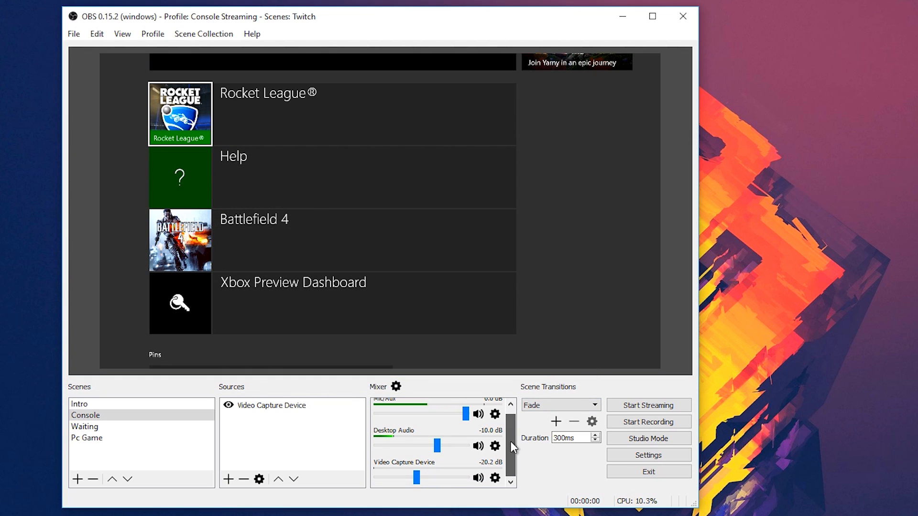
scroll(510, 439, up, 1)
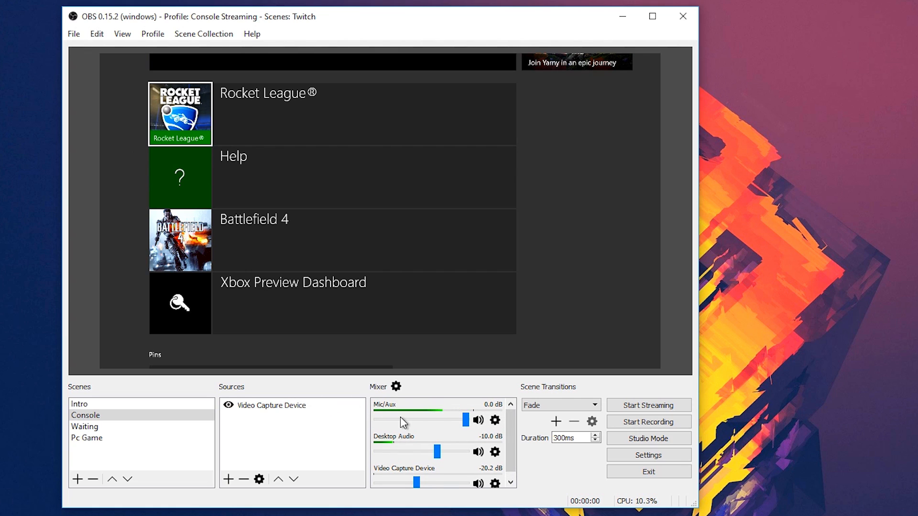